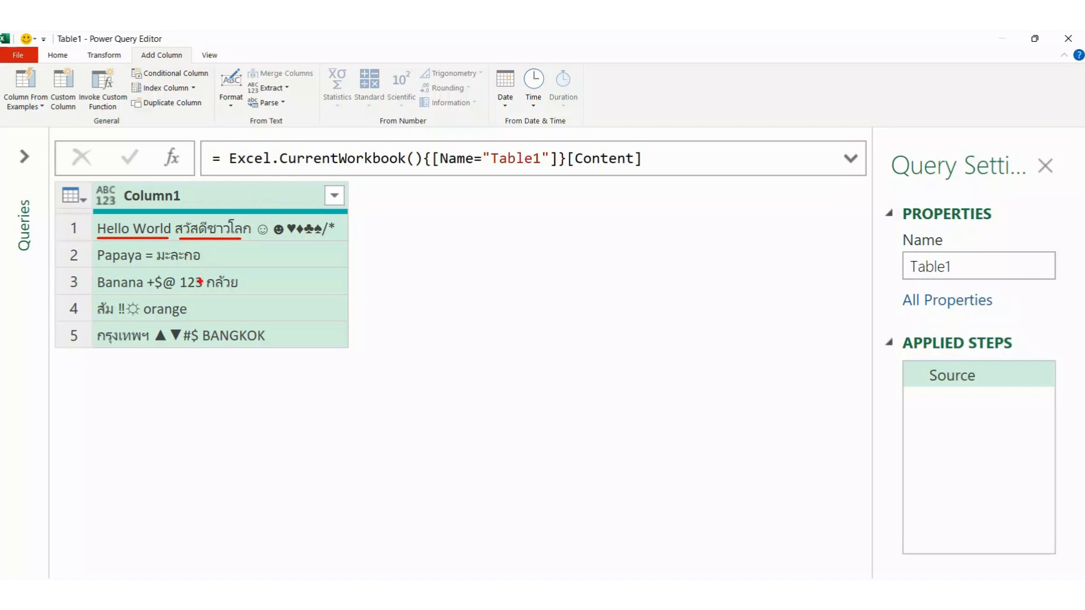
drag(177, 293, 204, 294)
key(Escape)
key(ctrl+2)
drag(142, 273, 184, 295)
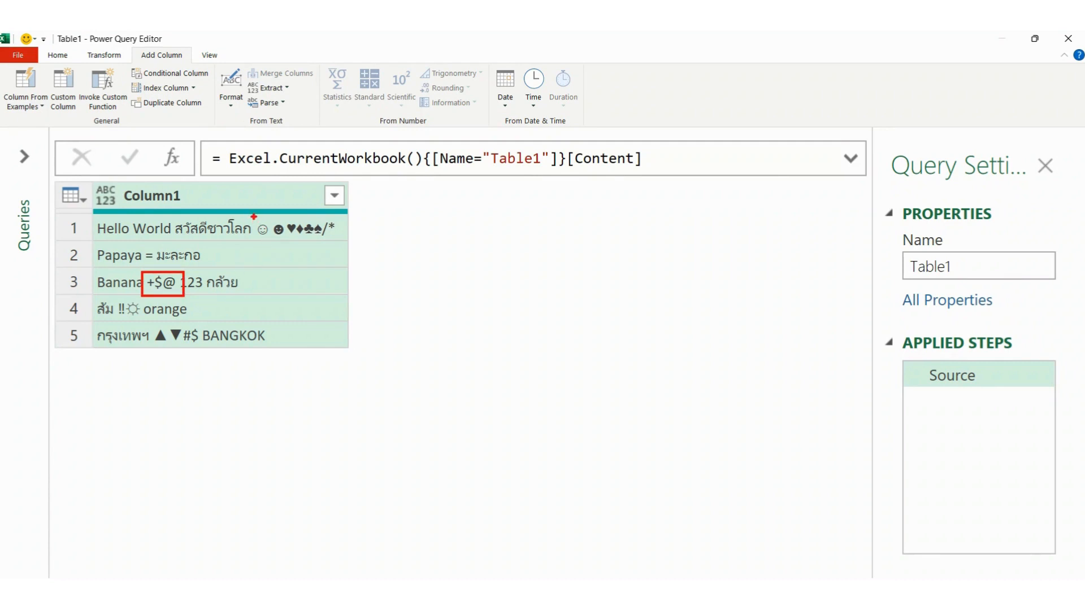
mouse_move(254, 216)
mouse_down()
mouse_move(266, 240)
mouse_move(345, 242)
mouse_up()
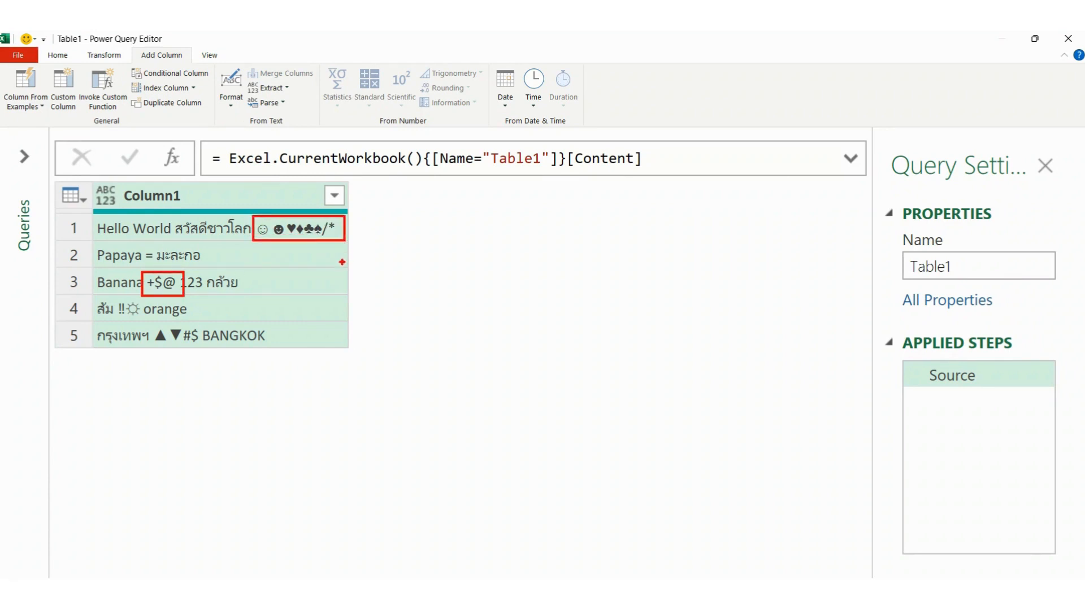
key(Escape)
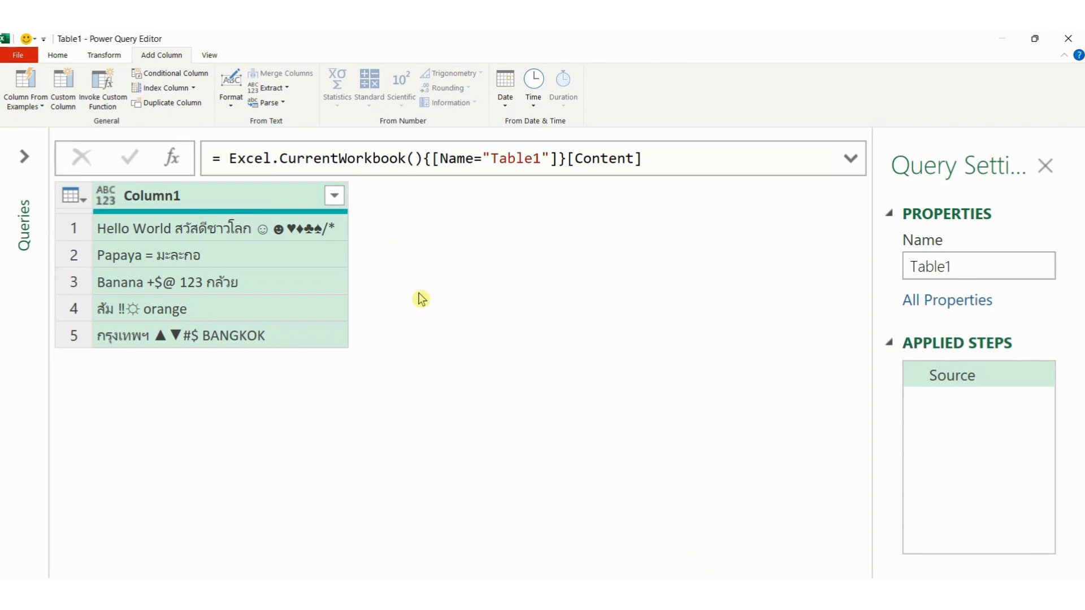
key(ctrl+2)
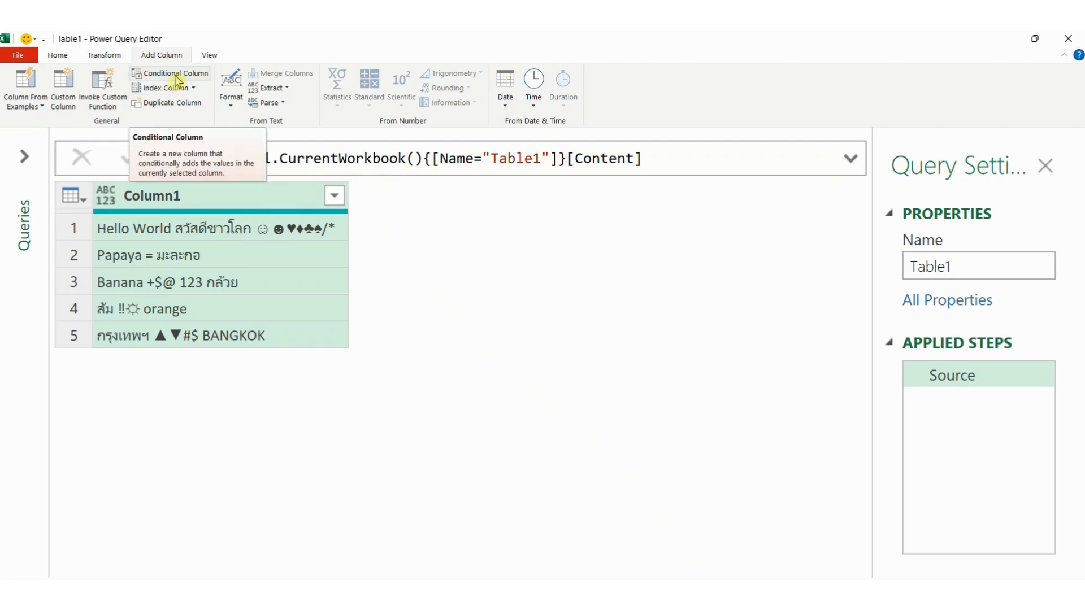
Add a custom column named Custom with the formula Text.Select([Column1],{"B"})
click(64, 91)
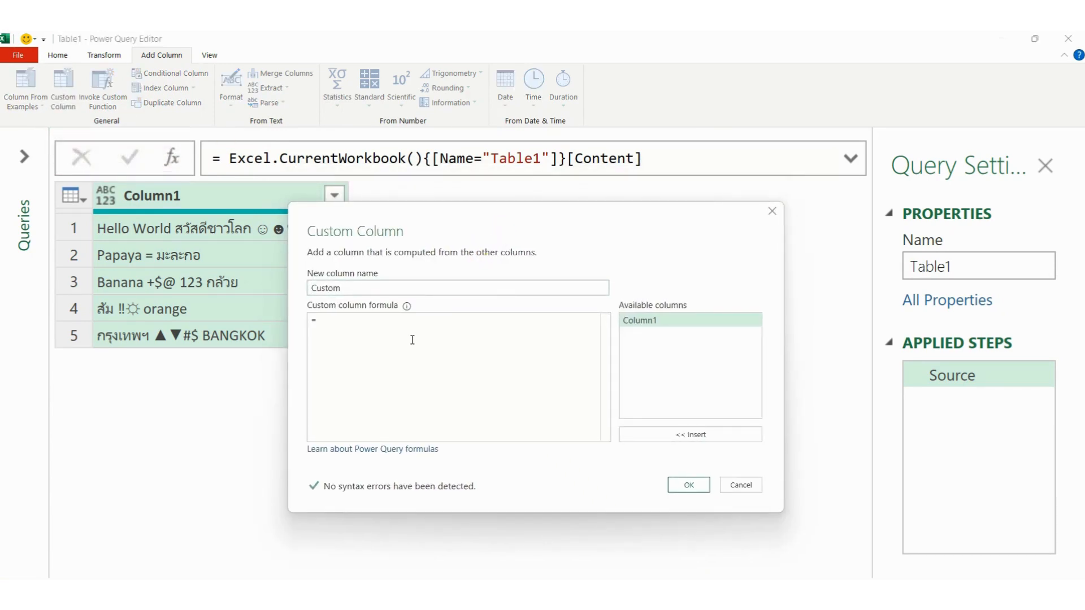
text(Text.)
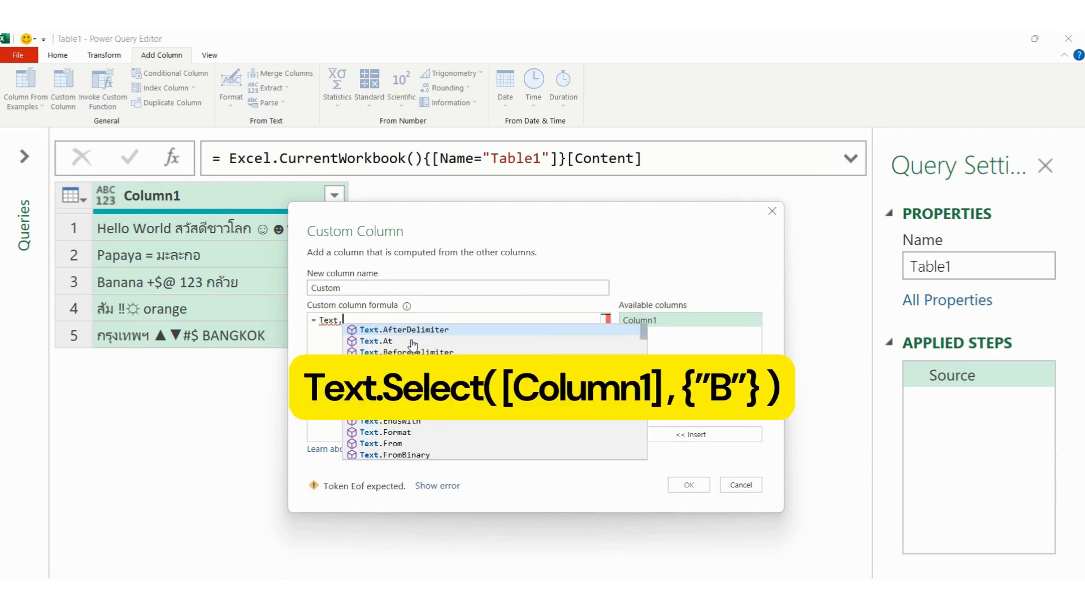
text(Select()
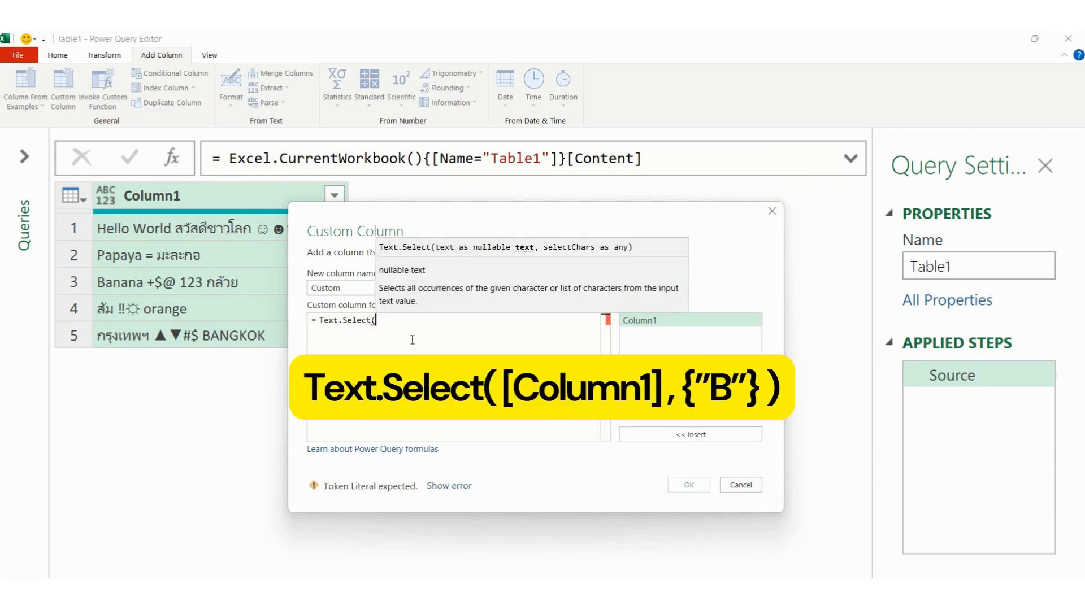
double_click(646, 323)
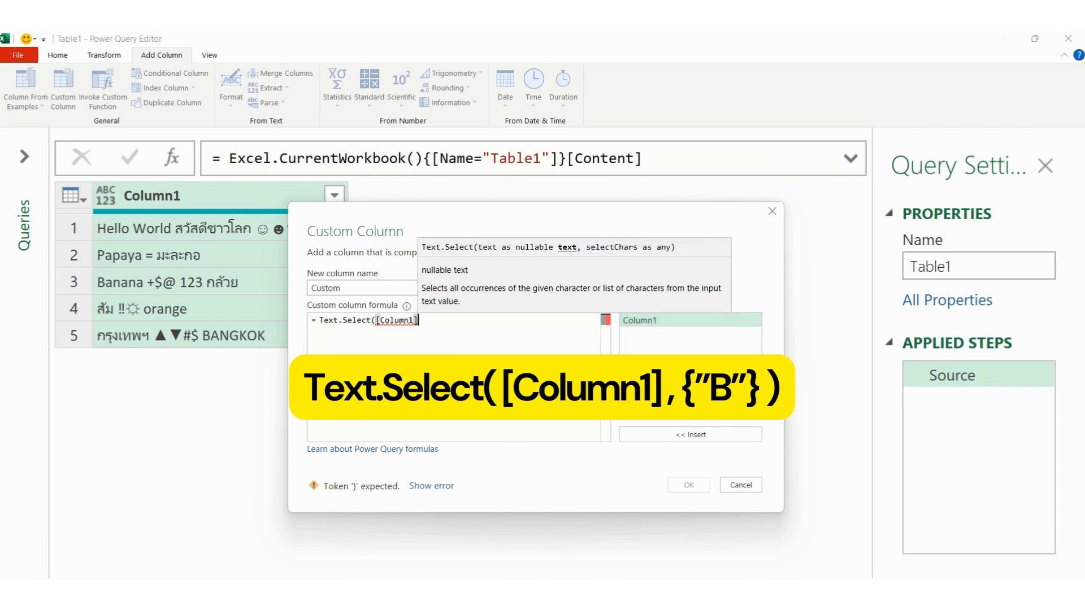
text(,)
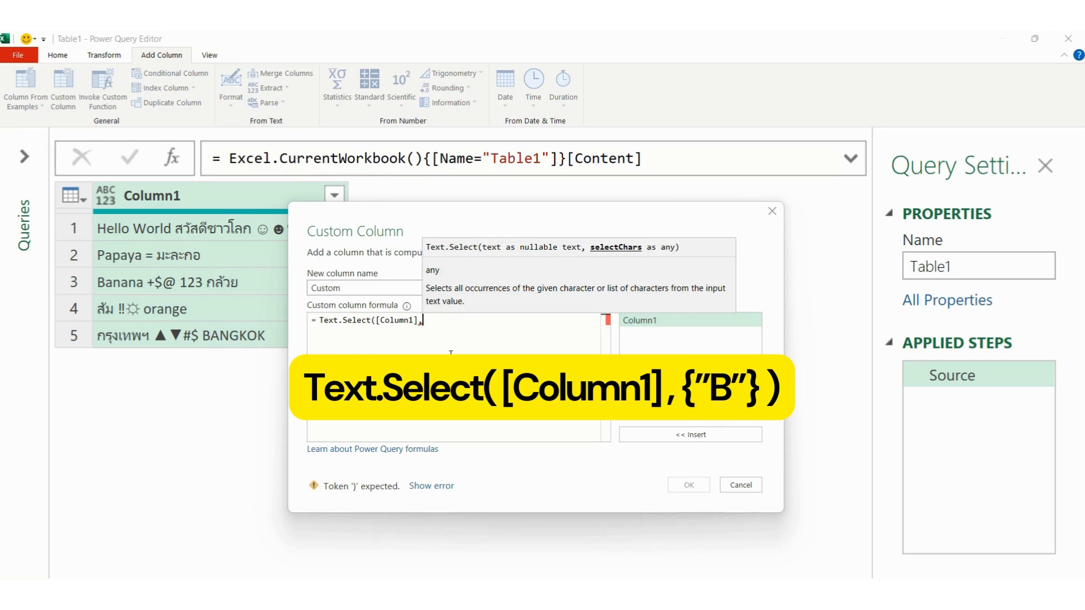
text({)
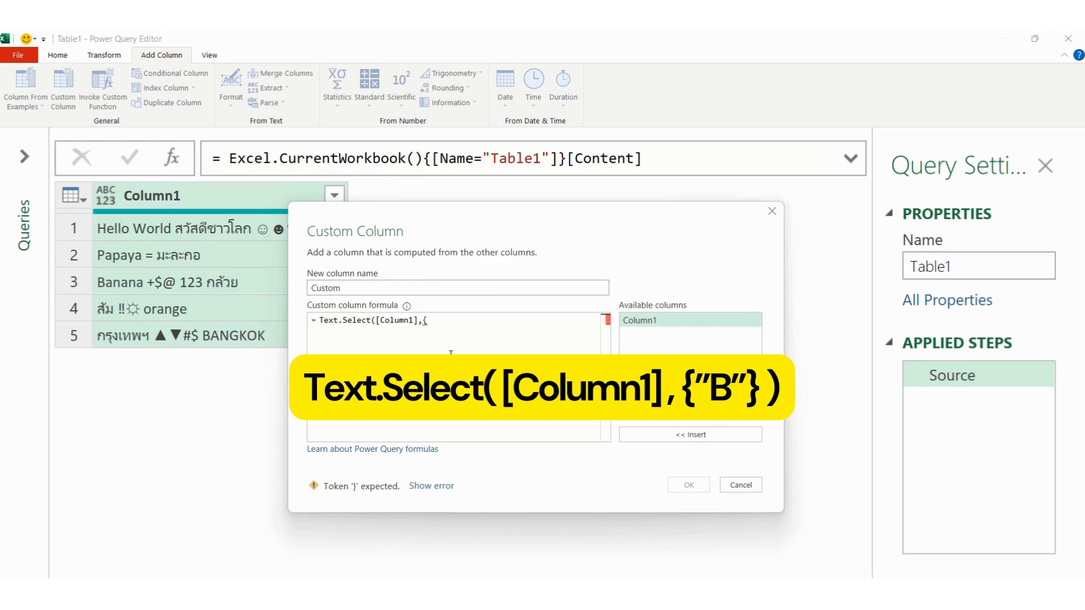
text("B"}))
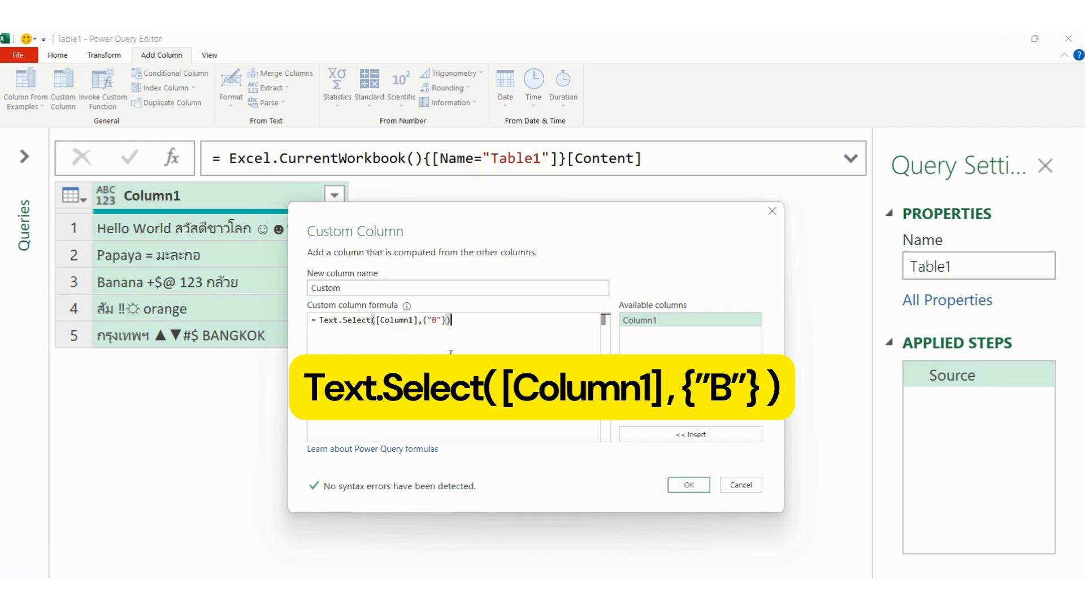
click(684, 490)
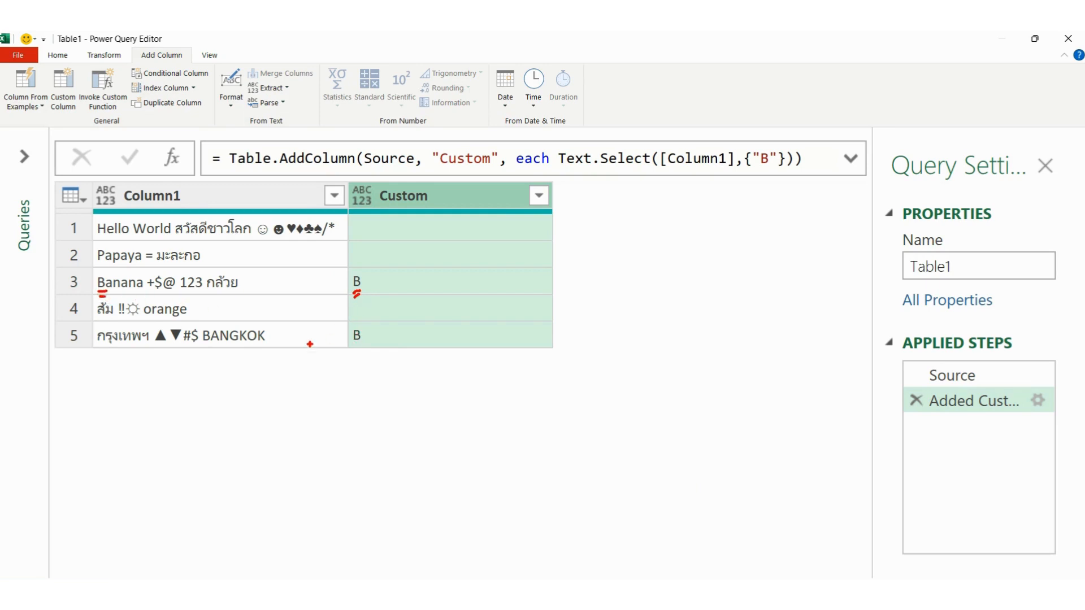
drag(354, 348, 364, 345)
drag(203, 348, 213, 351)
key(Escape)
Add "a" after "B" in the Custom column's Text.Select character list and apply the formula
click(776, 158)
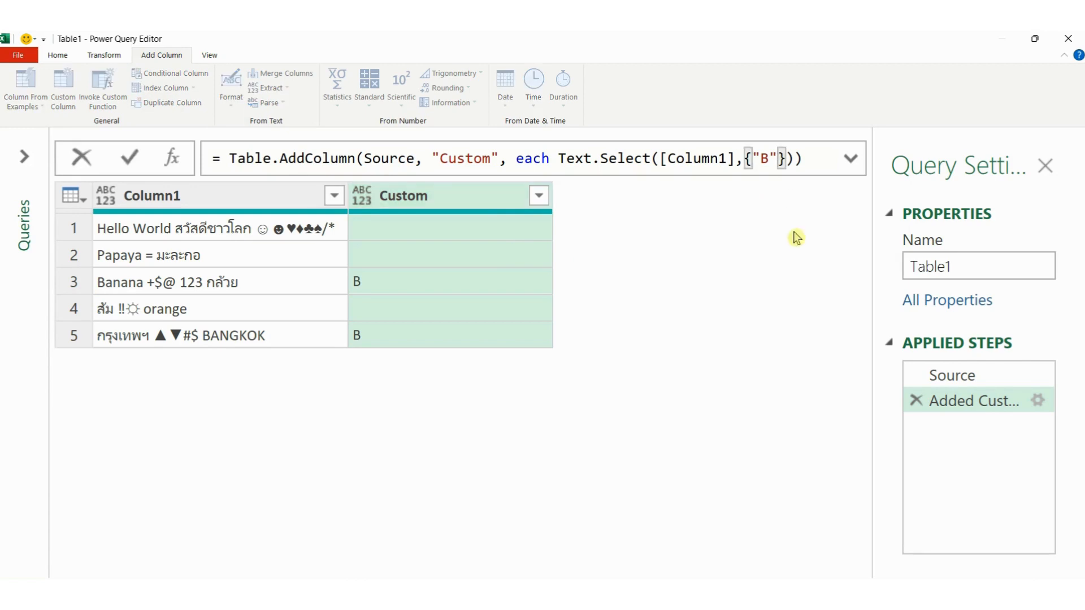
text(,")
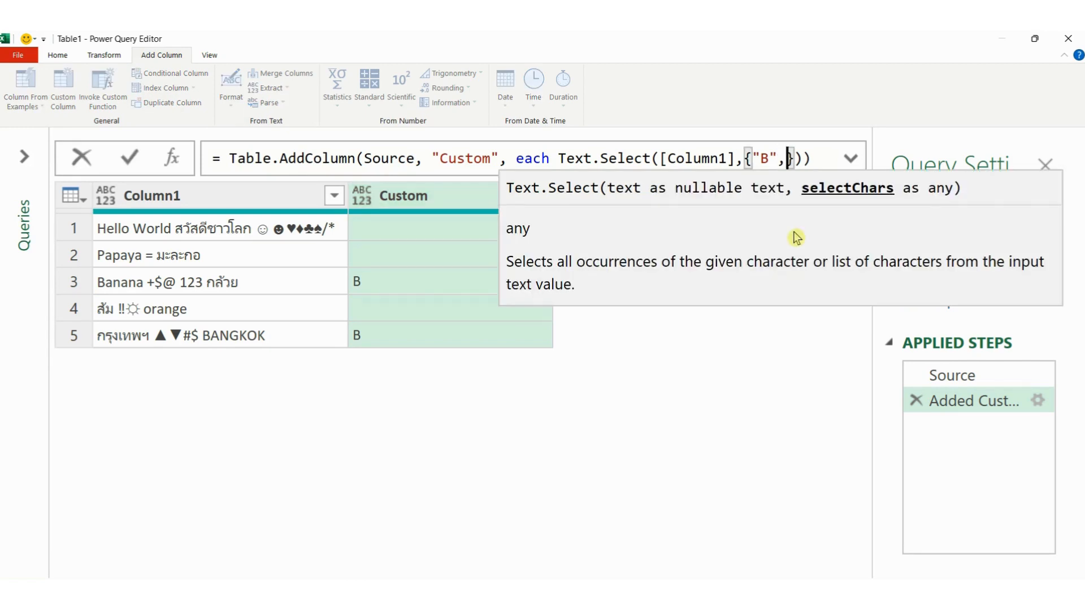
text(a)
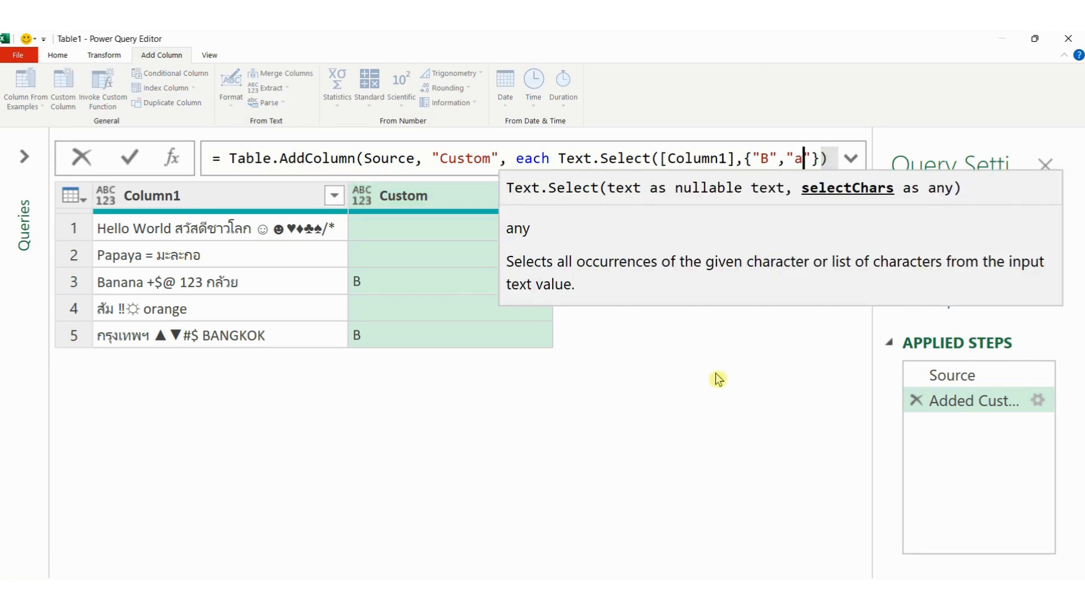
key(Return)
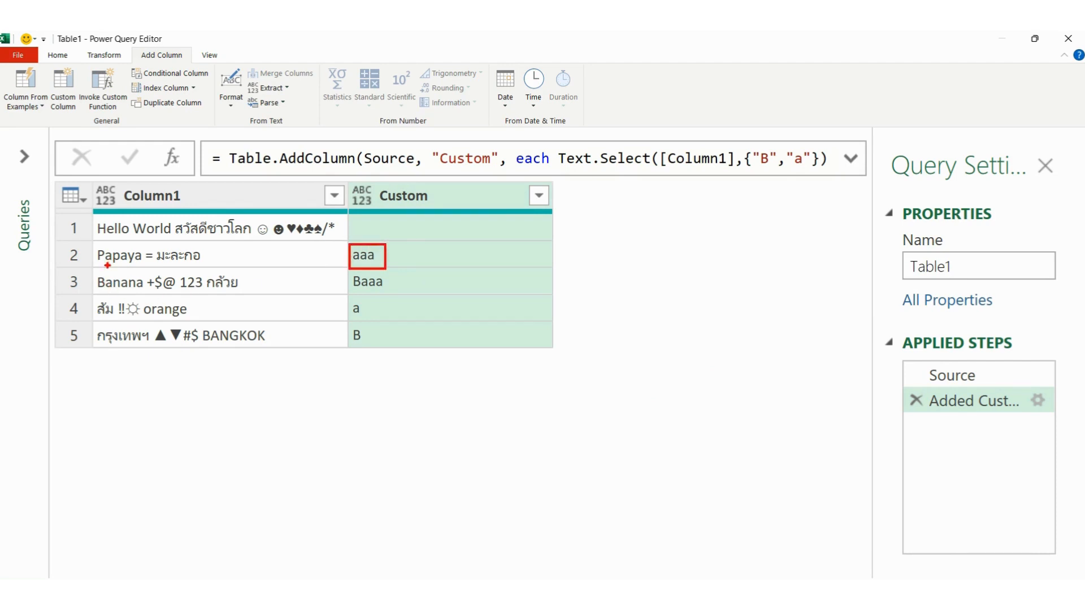
drag(107, 266, 140, 266)
drag(89, 290, 97, 287)
drag(362, 290, 385, 291)
drag(363, 341, 377, 342)
key(Escape)
Replace the characters listed in the Custom column's Text.Select formula with the range "a".."z" and apply it
drag(812, 159, 756, 154)
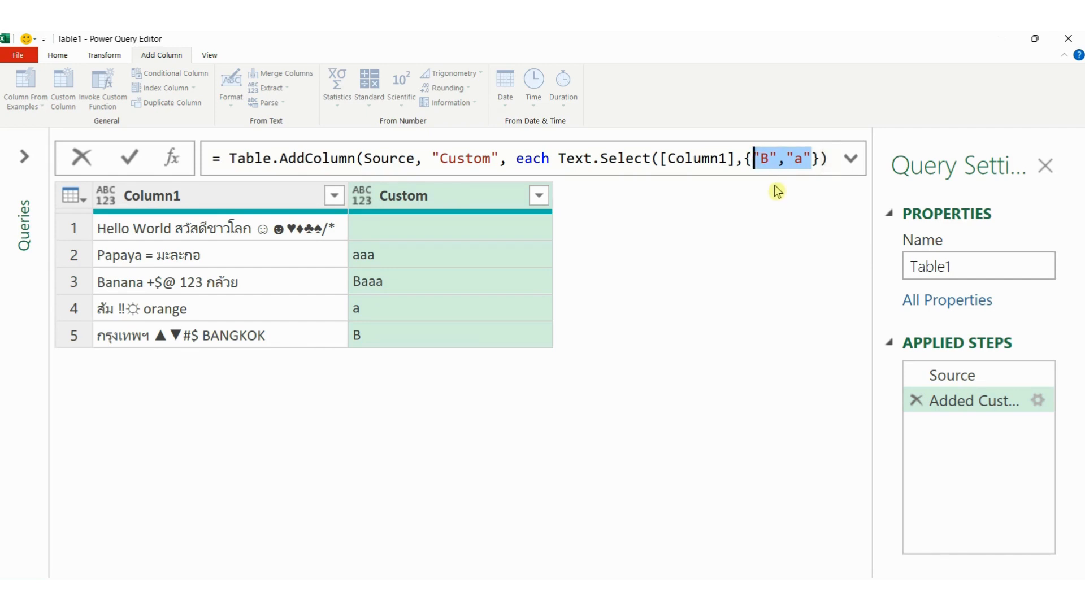
text(")
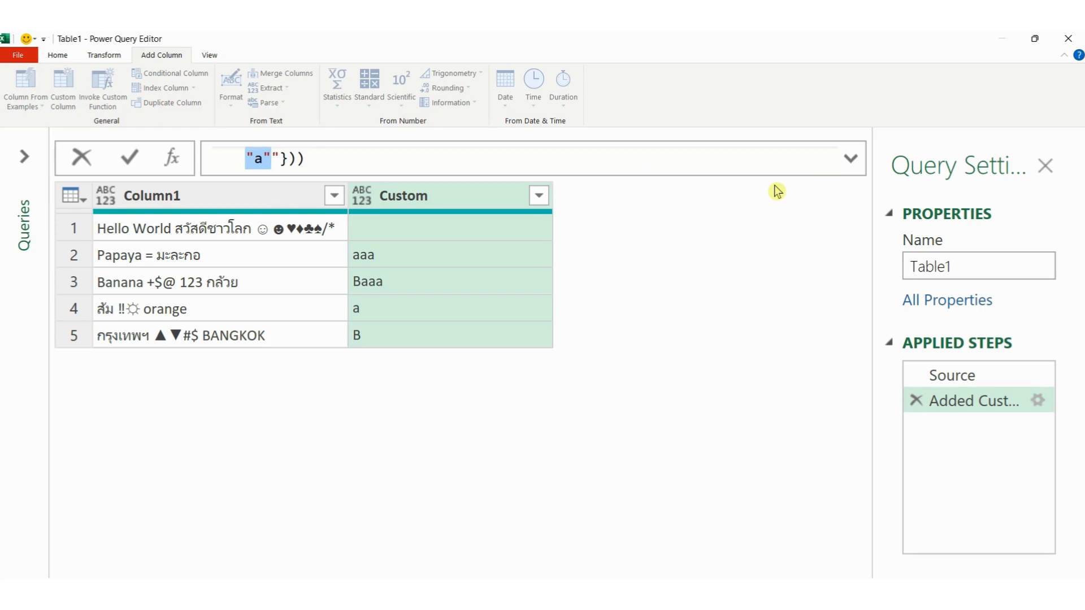
text(a)
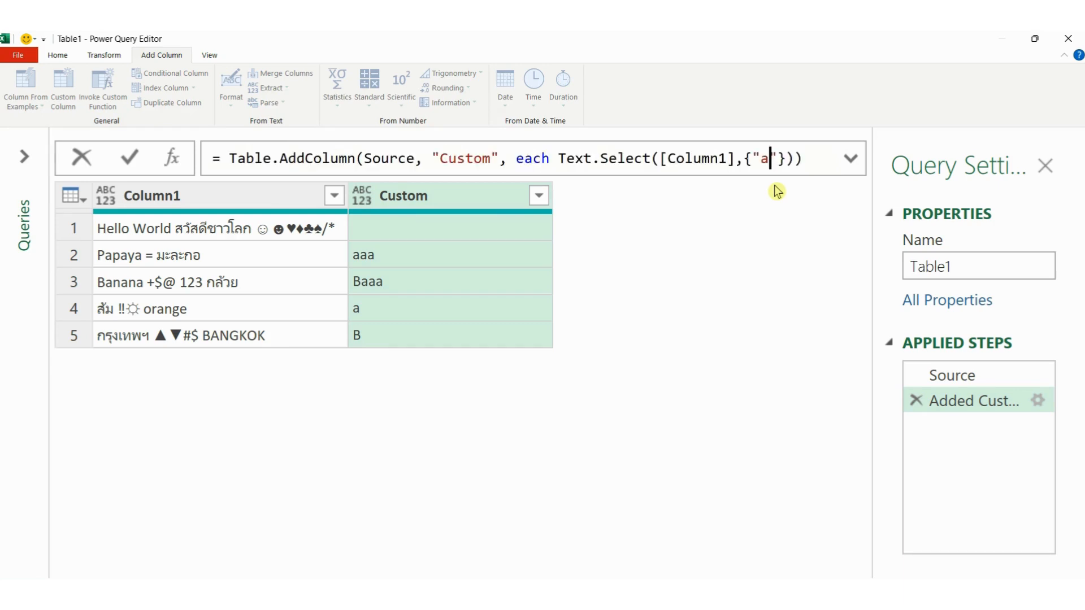
key(Right)
text(..)
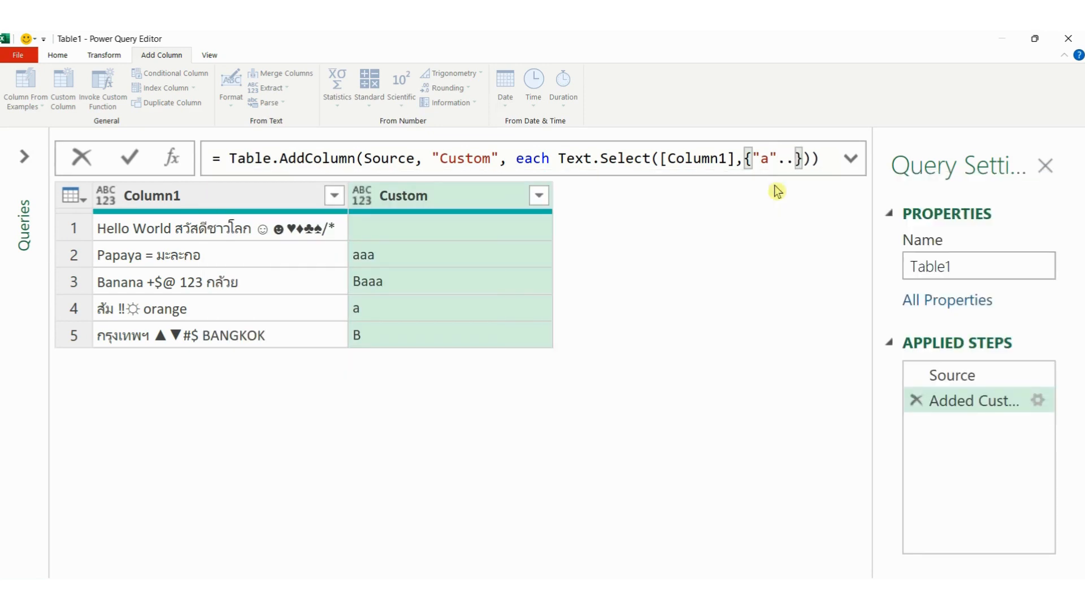
text(")
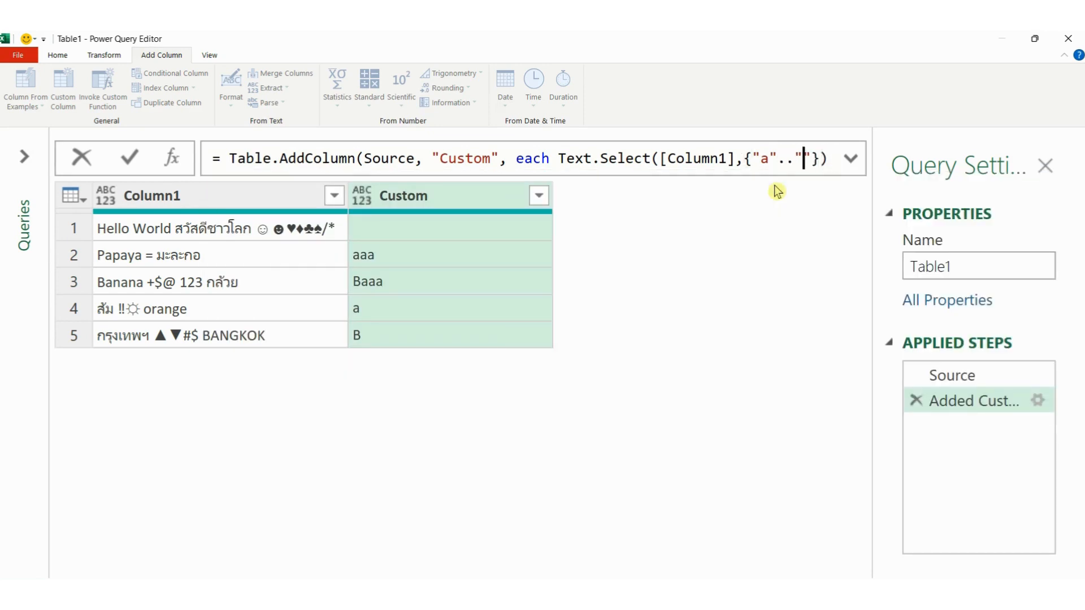
text(z)
key(Return)
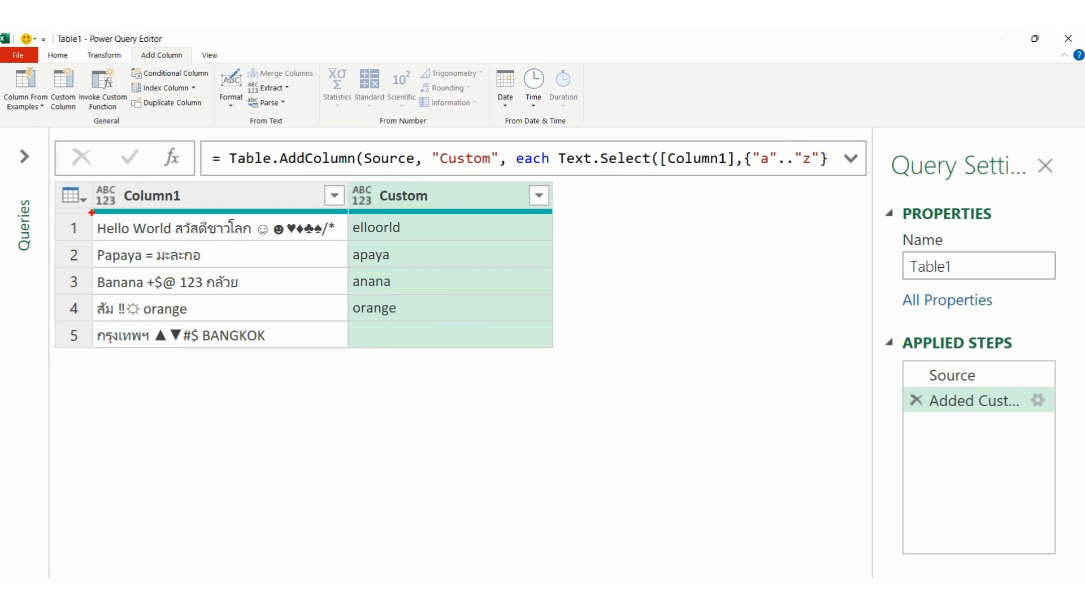
drag(92, 213, 109, 235)
drag(93, 213, 176, 242)
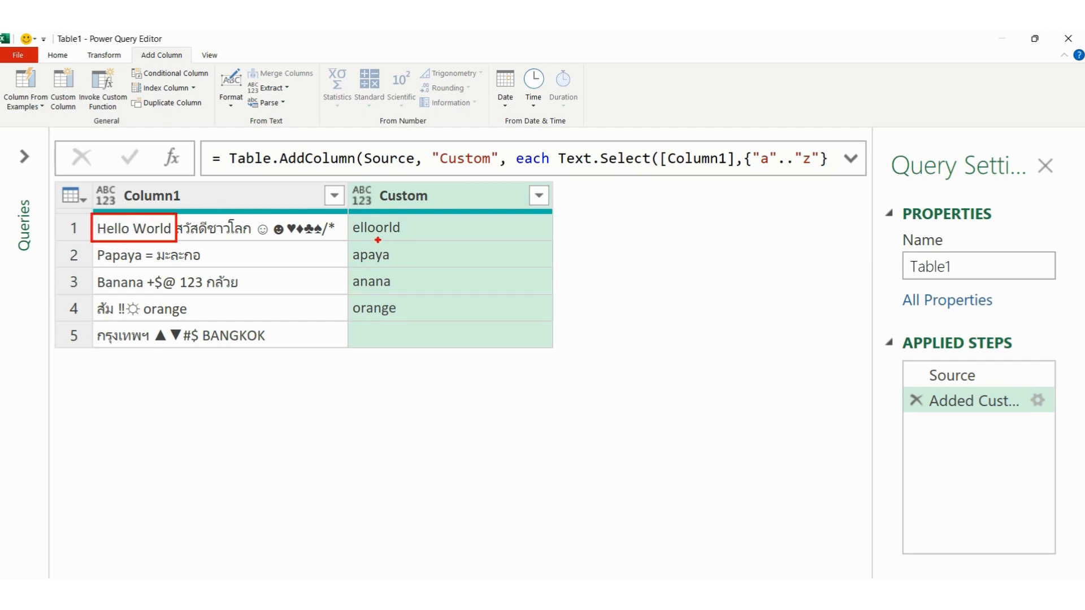
drag(353, 240, 394, 240)
drag(141, 299, 195, 318)
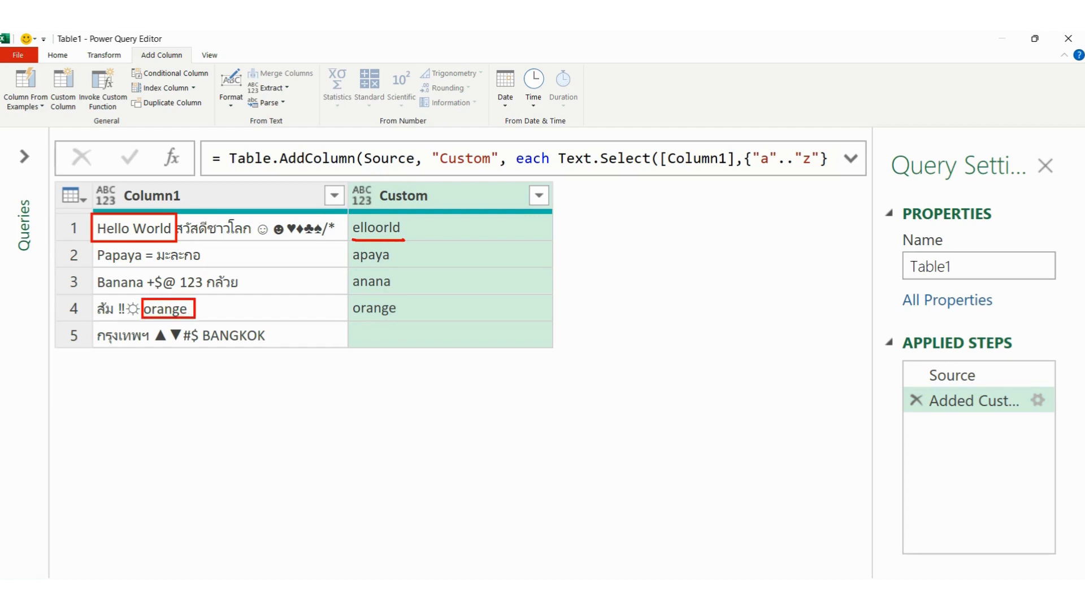
mouse_move(345, 294)
mouse_down()
mouse_move(373, 317)
mouse_move(387, 293)
mouse_move(343, 300)
mouse_up()
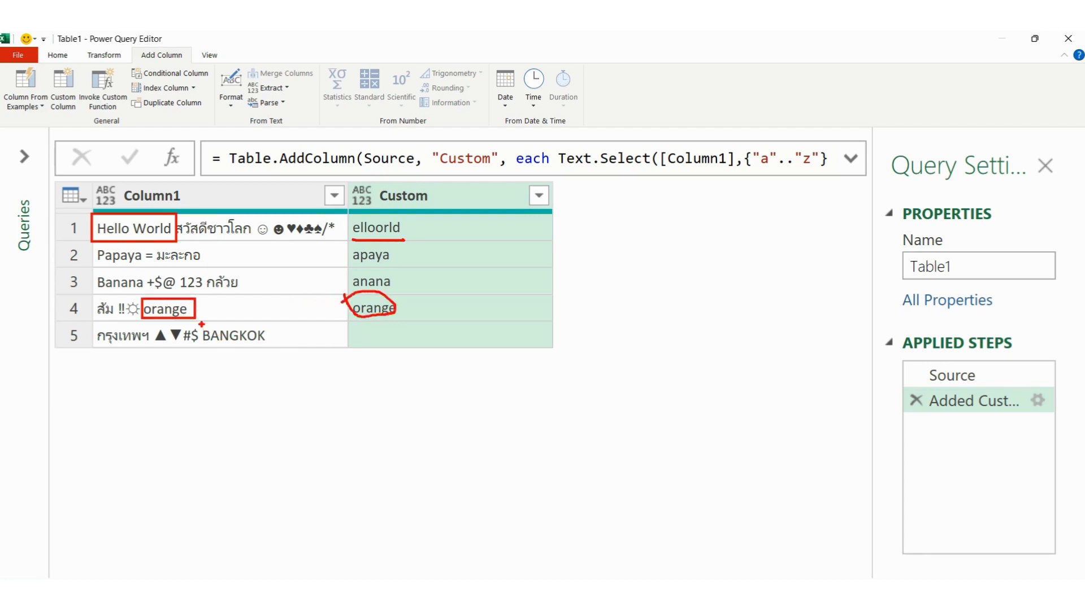
drag(201, 325, 272, 354)
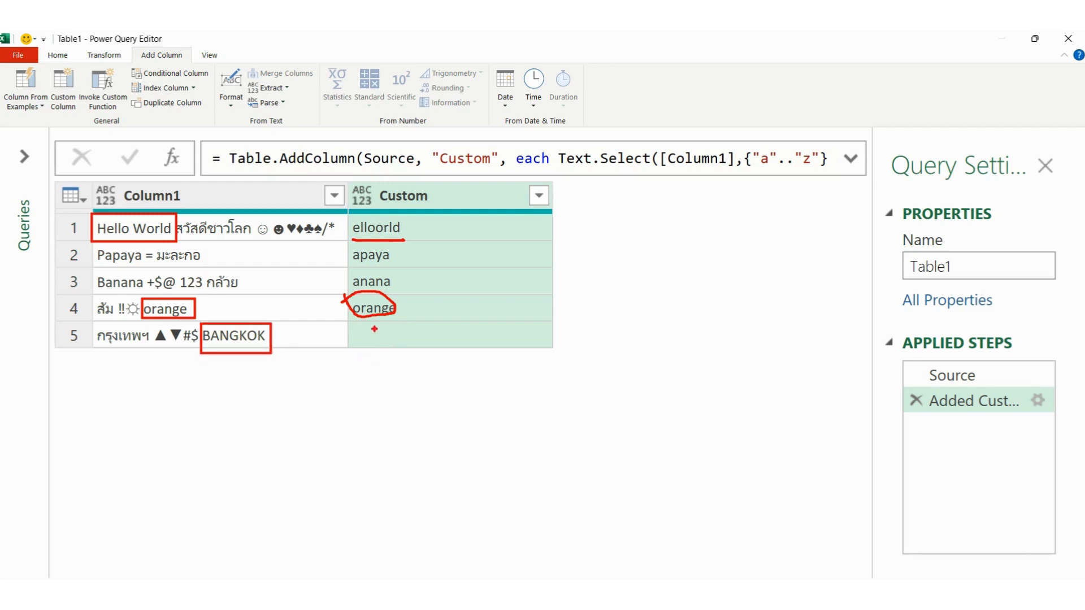
mouse_move(373, 327)
mouse_down()
mouse_move(387, 341)
mouse_move(373, 341)
mouse_up()
key(Escape)
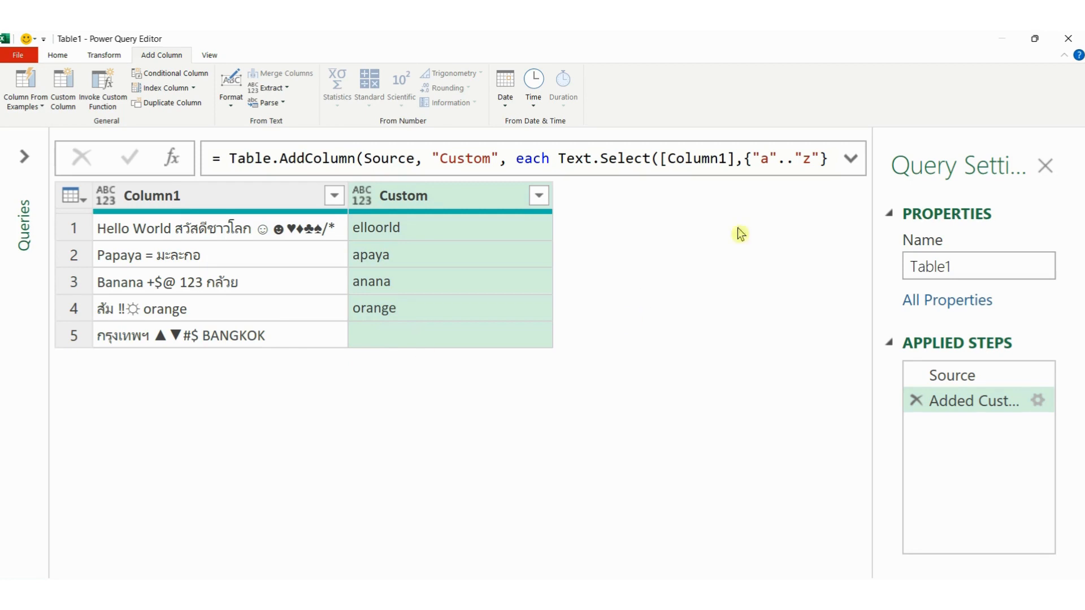
Expand the formula display and break the formula so the {"a".."z"} list and the closing parentheses each start a new line
click(851, 161)
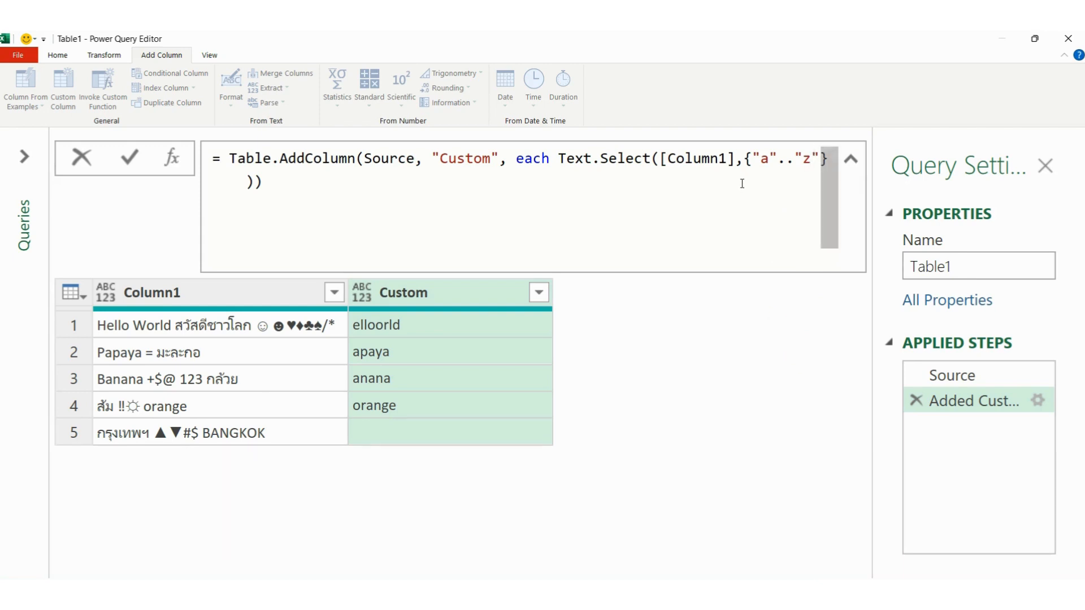
click(745, 161)
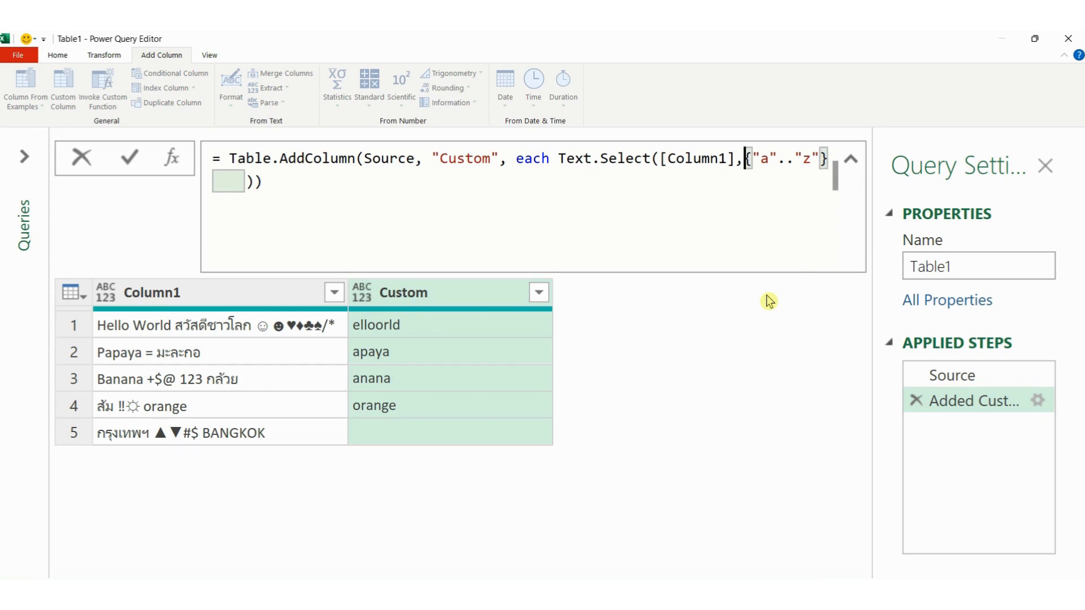
key(shift+Return)
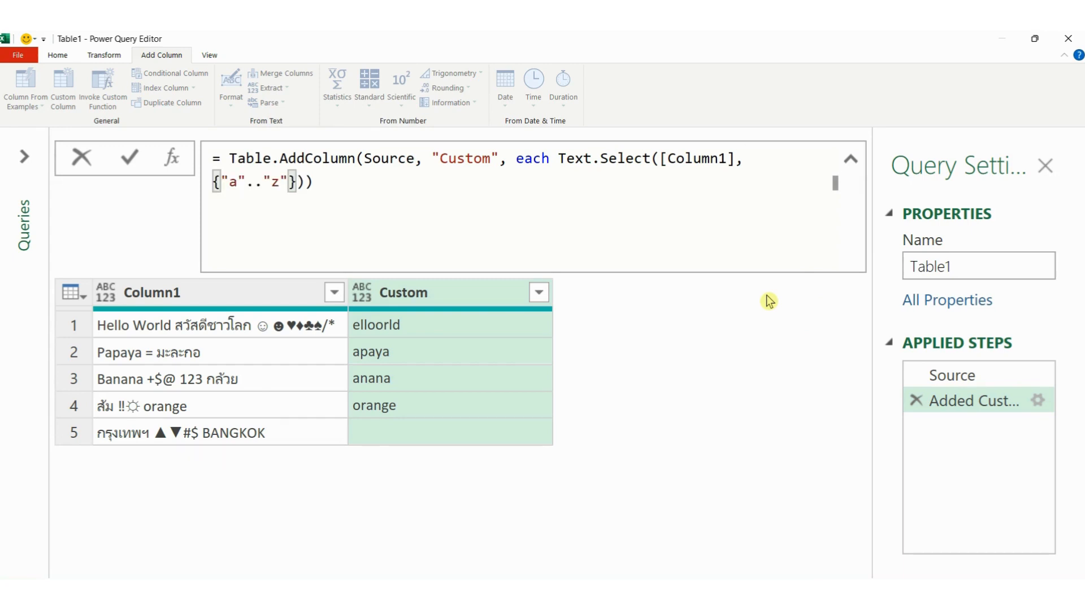
click(297, 183)
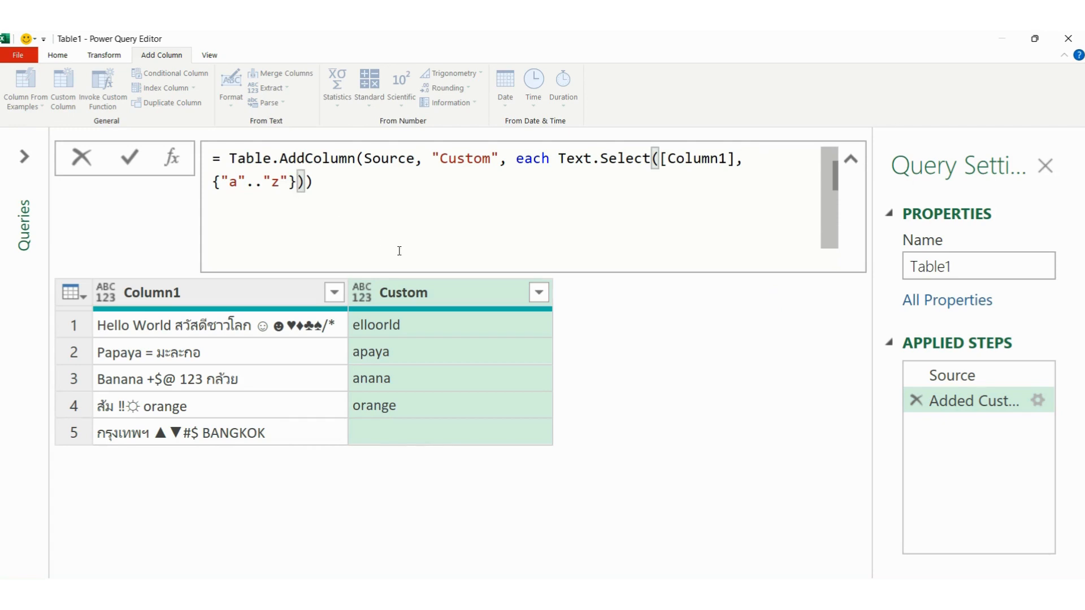
key(shift+Return)
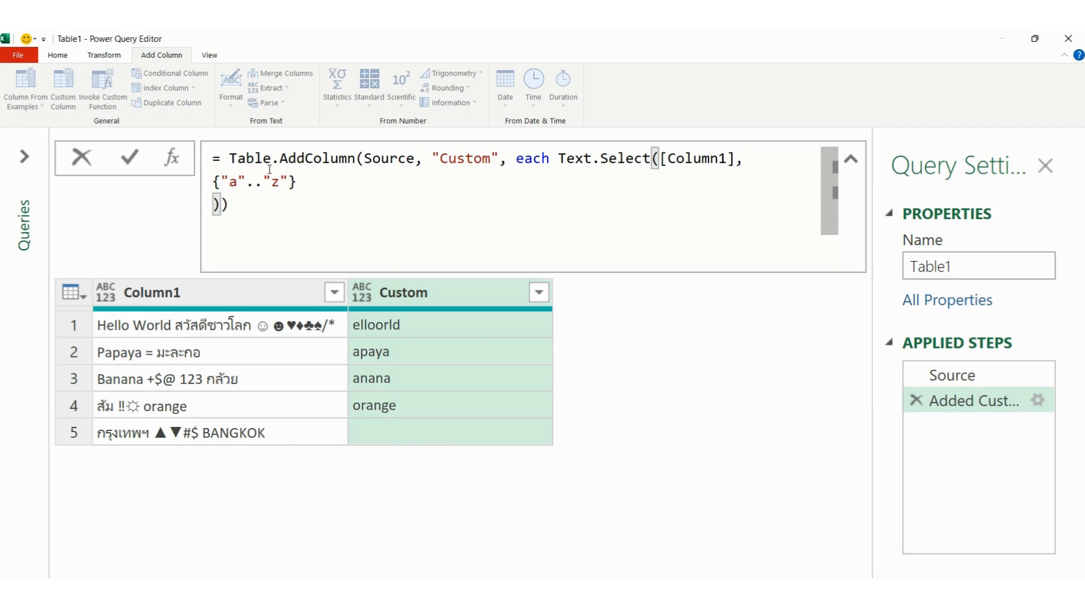
Add the range "A".."Z" after "a".."z" in the Custom column's Text.Select character list and apply the formula
click(290, 181)
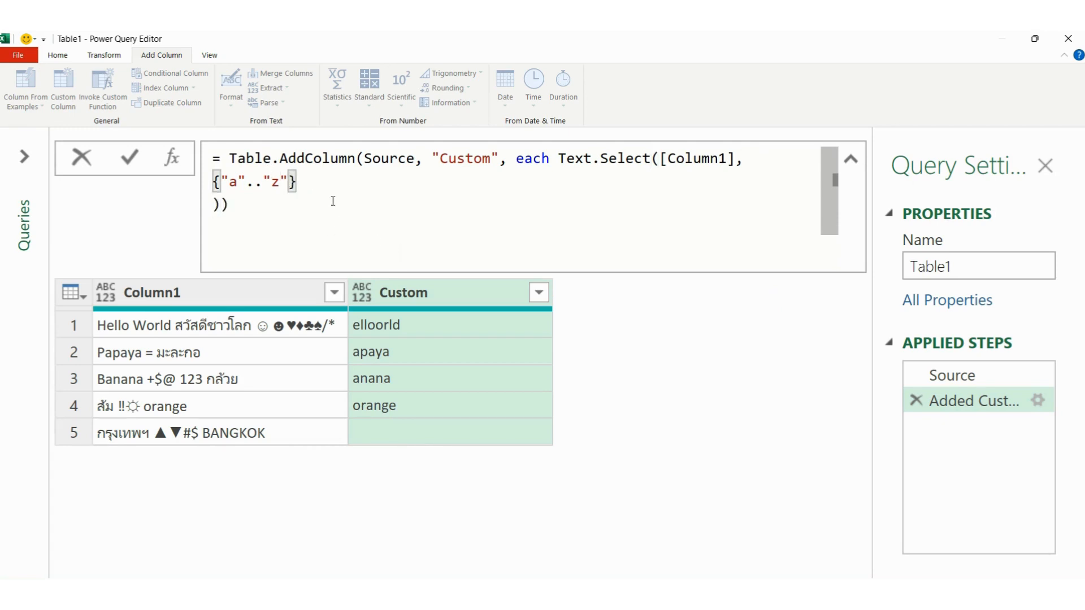
key(Left)
key(Left)
text(, "")
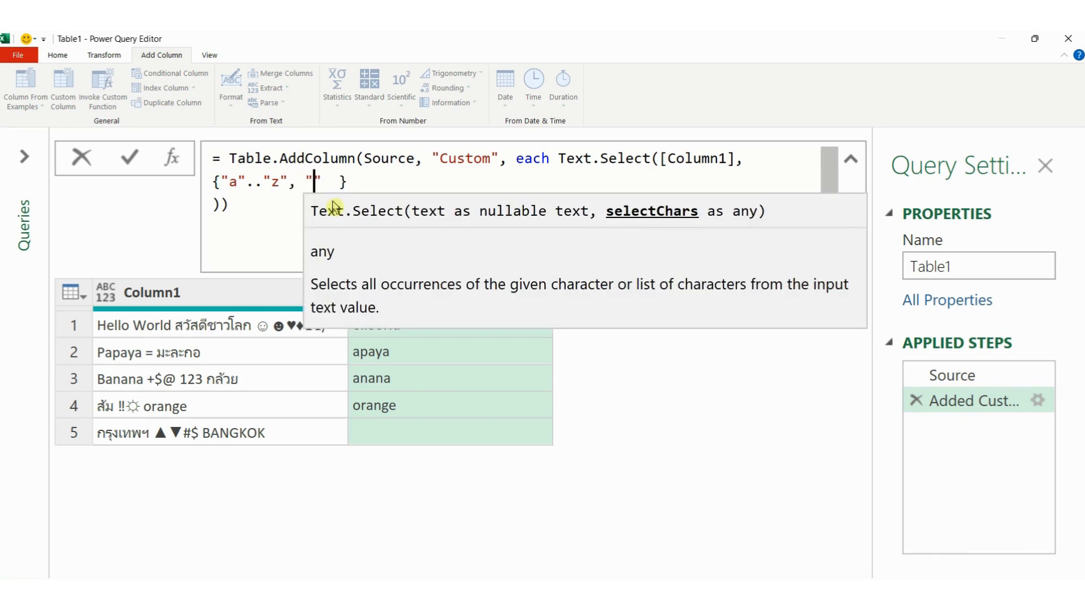
text(A)
text(.."Z)
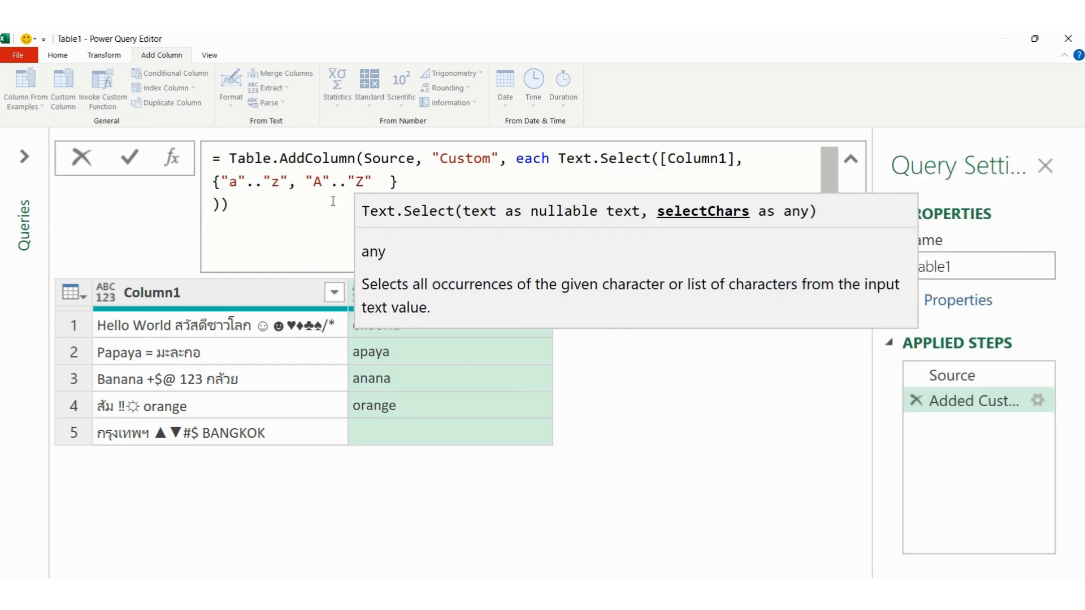
key(Return)
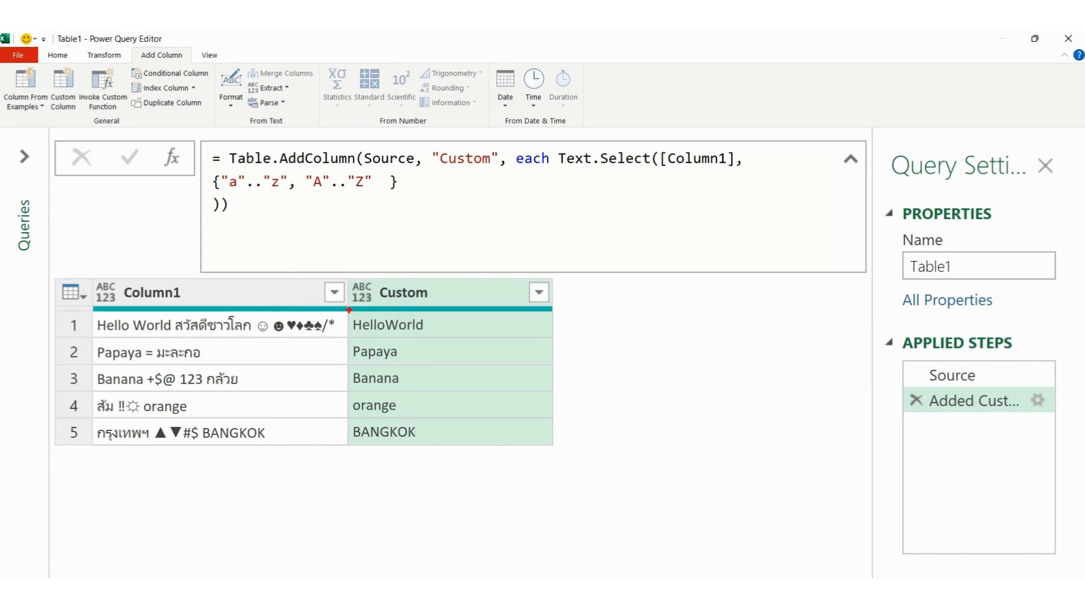
mouse_move(348, 310)
mouse_down()
mouse_move(356, 334)
mouse_move(434, 336)
mouse_up()
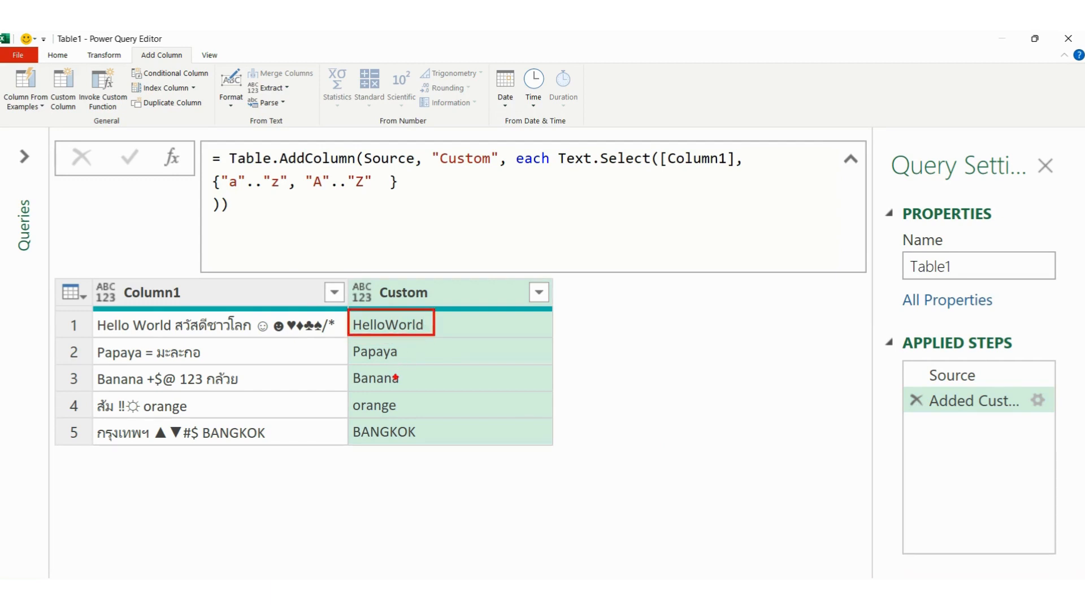
drag(342, 416, 424, 445)
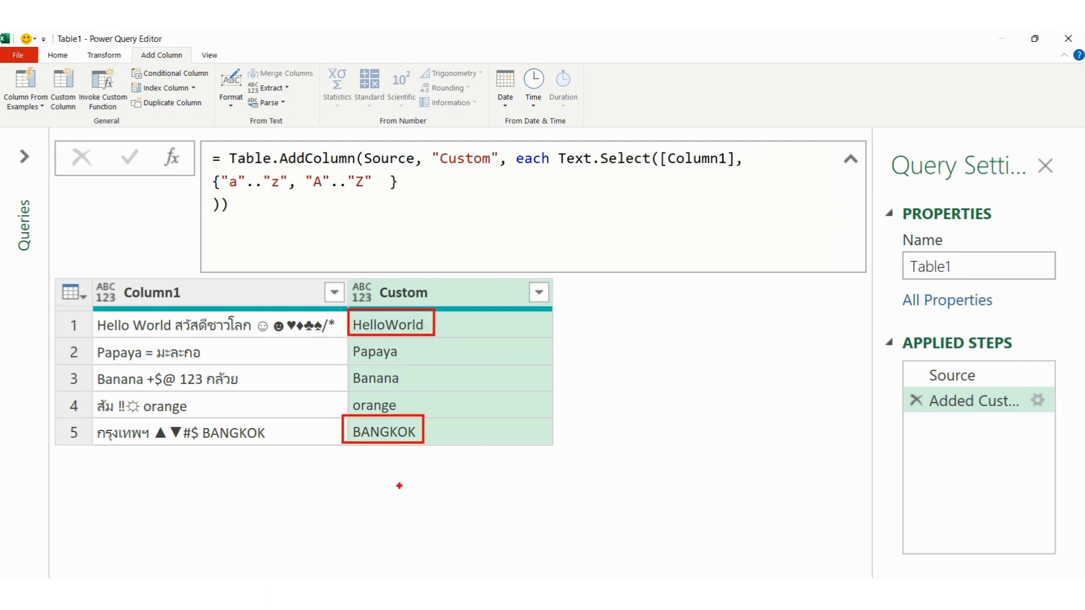
key(Escape)
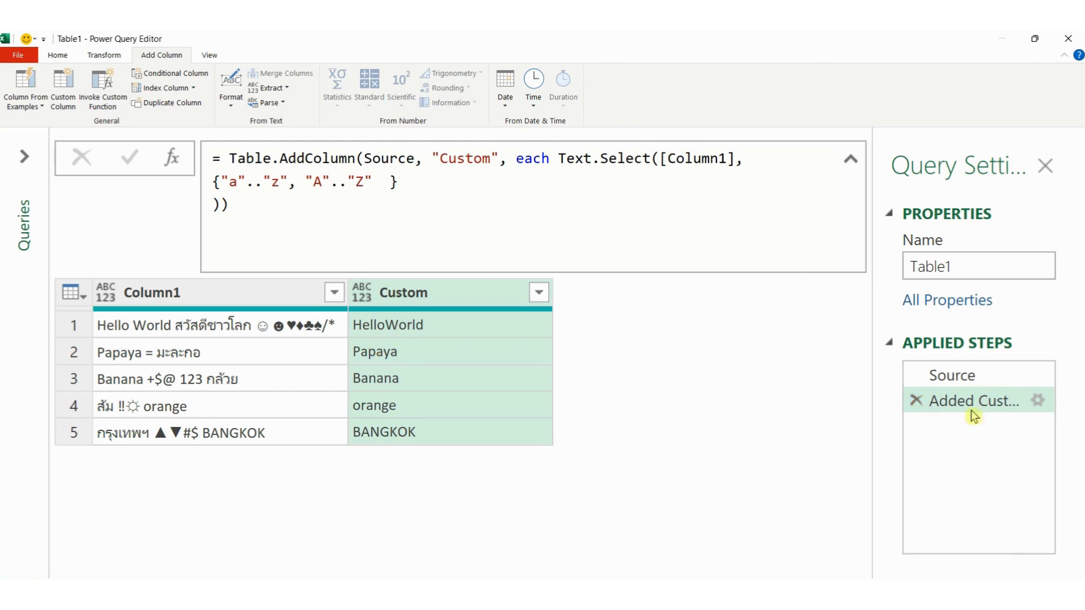
Copy the entire Text.Select formula from the Added Custom step's settings and close them without changing it
click(1039, 402)
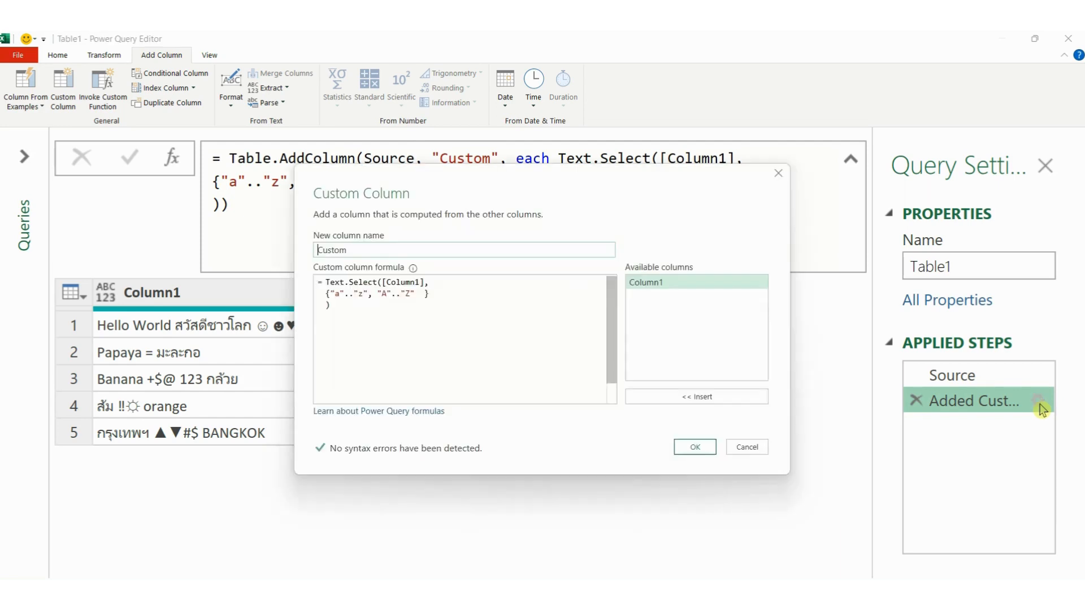
click(449, 320)
key(ctrl+a)
key(ctrl+c)
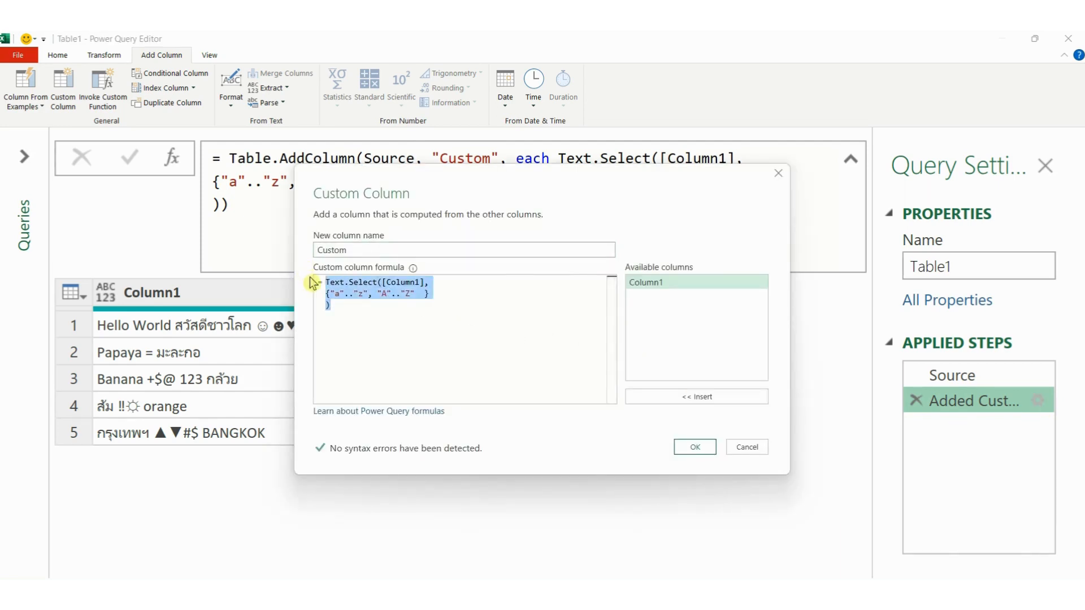
click(700, 448)
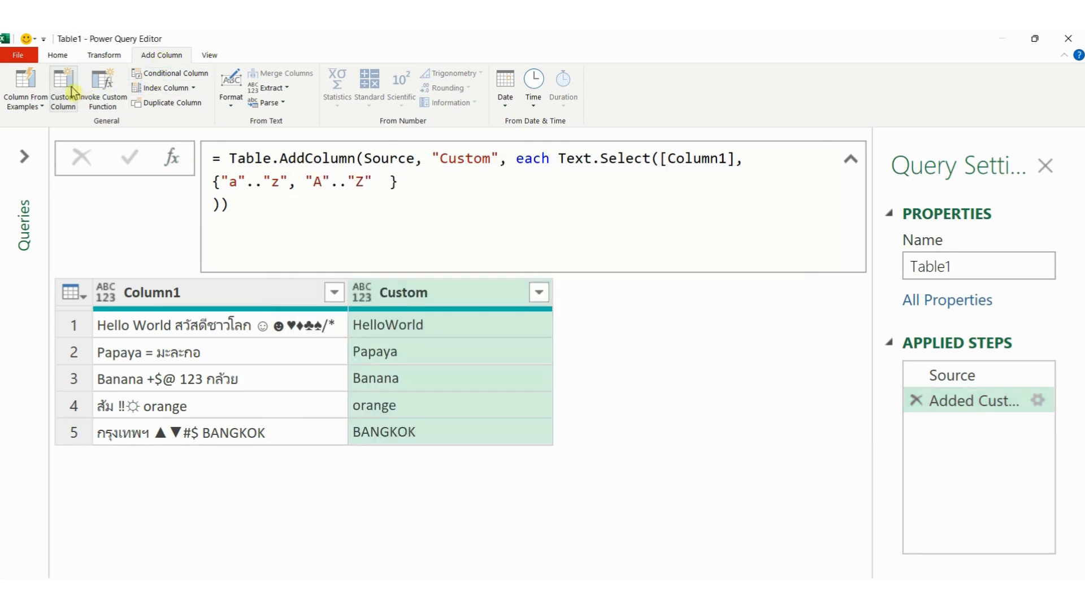
Add a custom column named Custom.1 using the copied Text.Select formula, with its character list replaced by the range "ก".."ฮ"
click(82, 104)
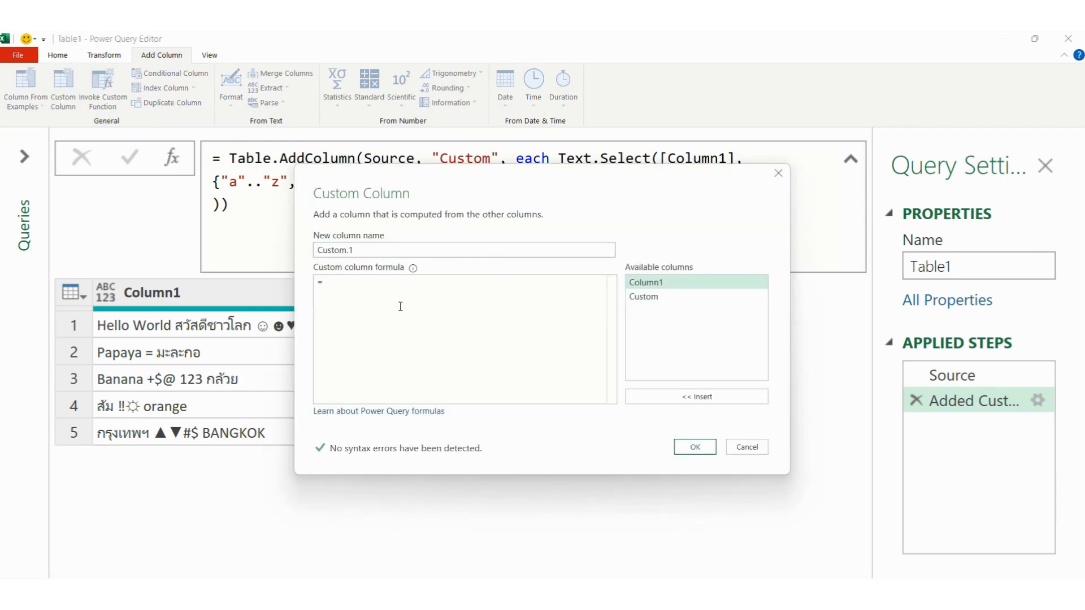
key(ctrl+v)
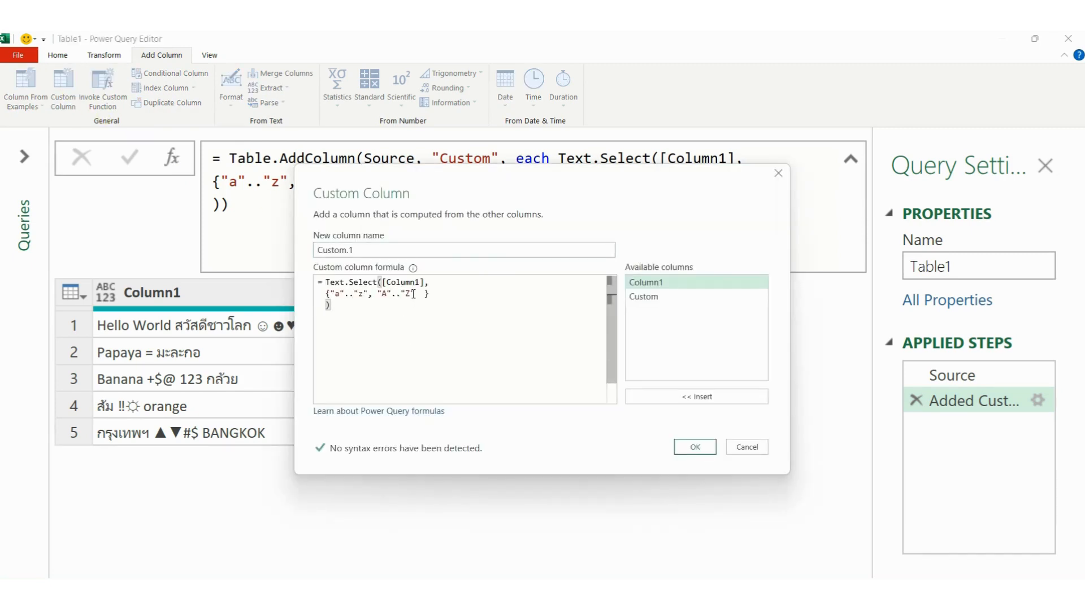
drag(416, 295, 336, 296)
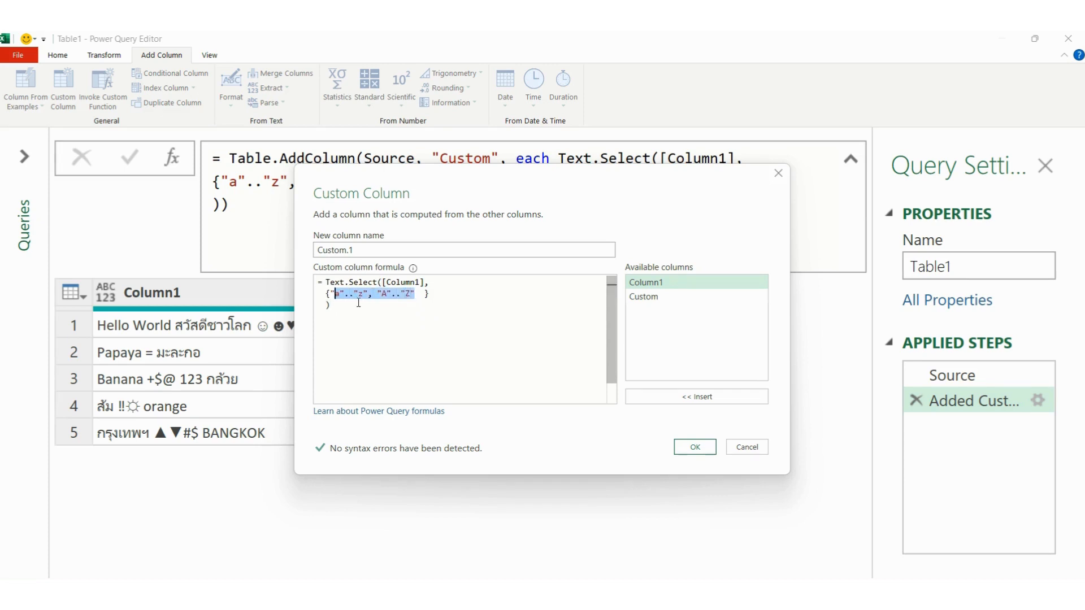
text(d)
key(BackSpace)
text(ก)
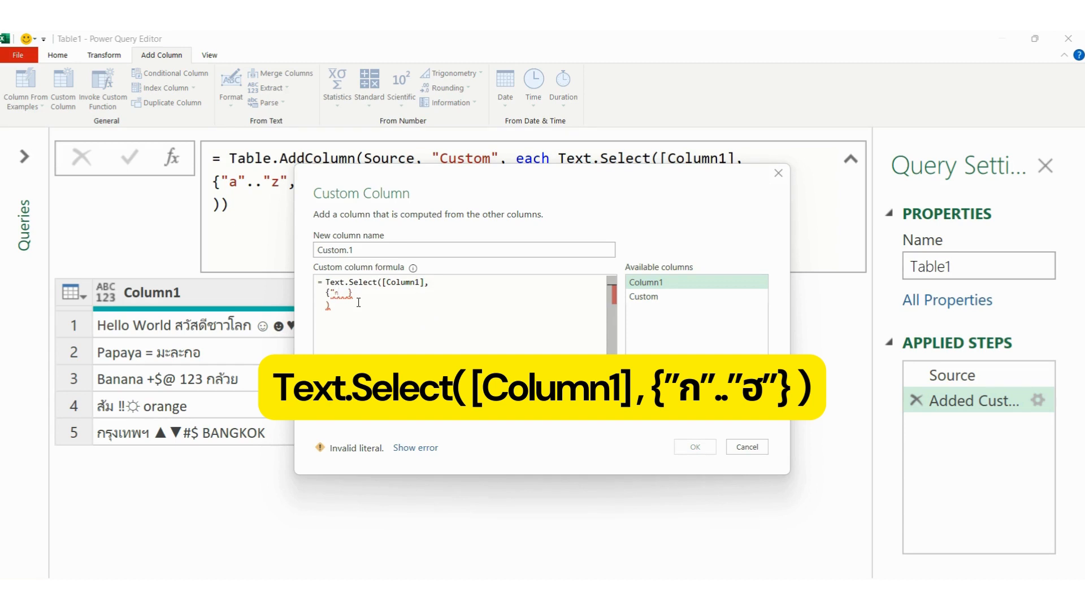
text(")
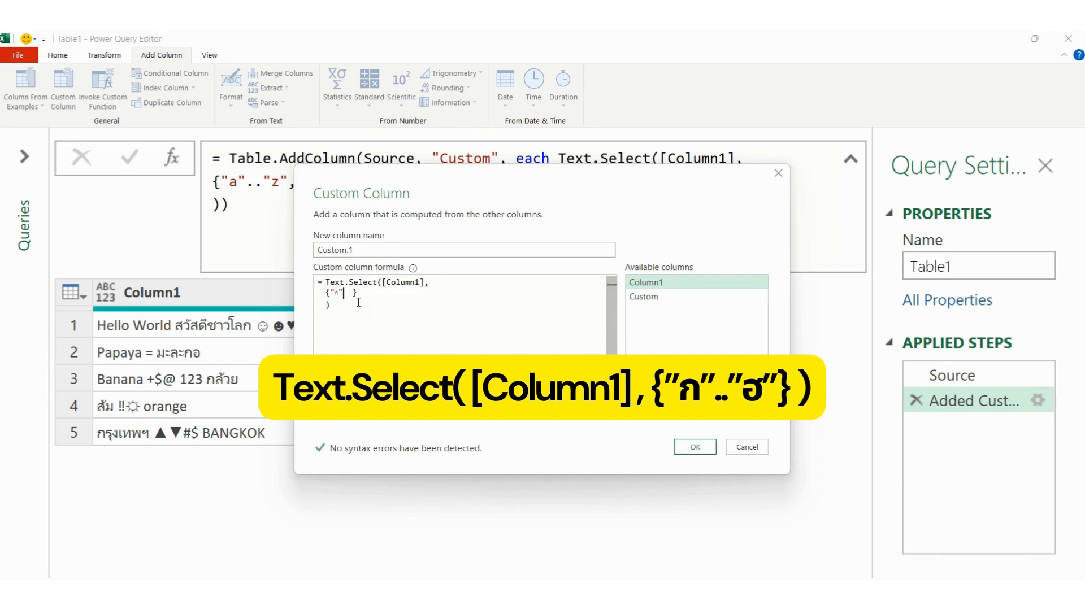
text(.."ฮ)
click(710, 449)
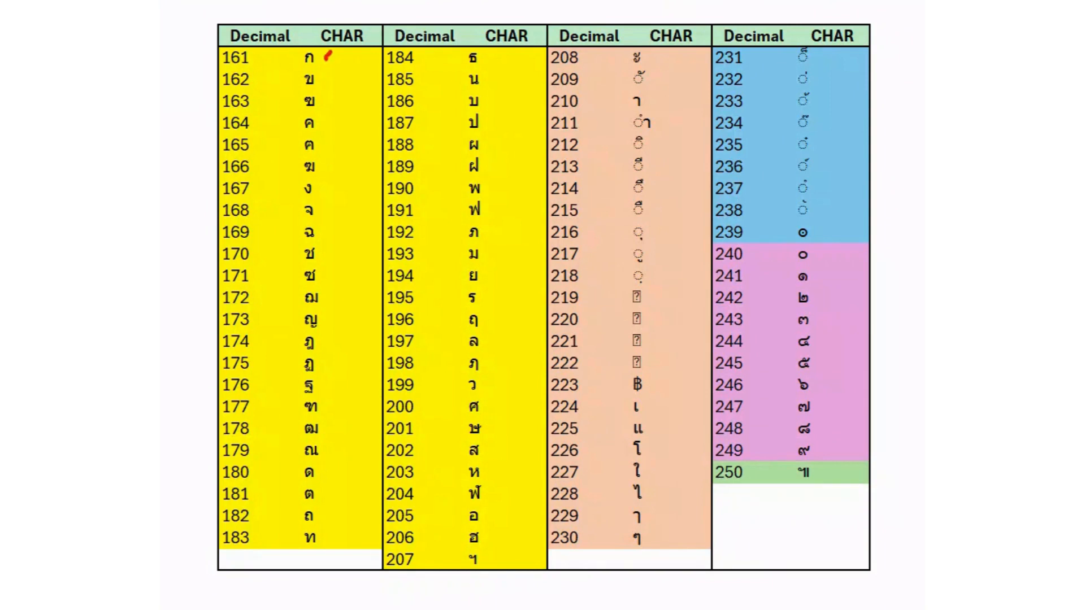
drag(492, 546, 500, 536)
mouse_move(203, 42)
mouse_down()
mouse_move(347, 338)
mouse_move(539, 551)
mouse_up()
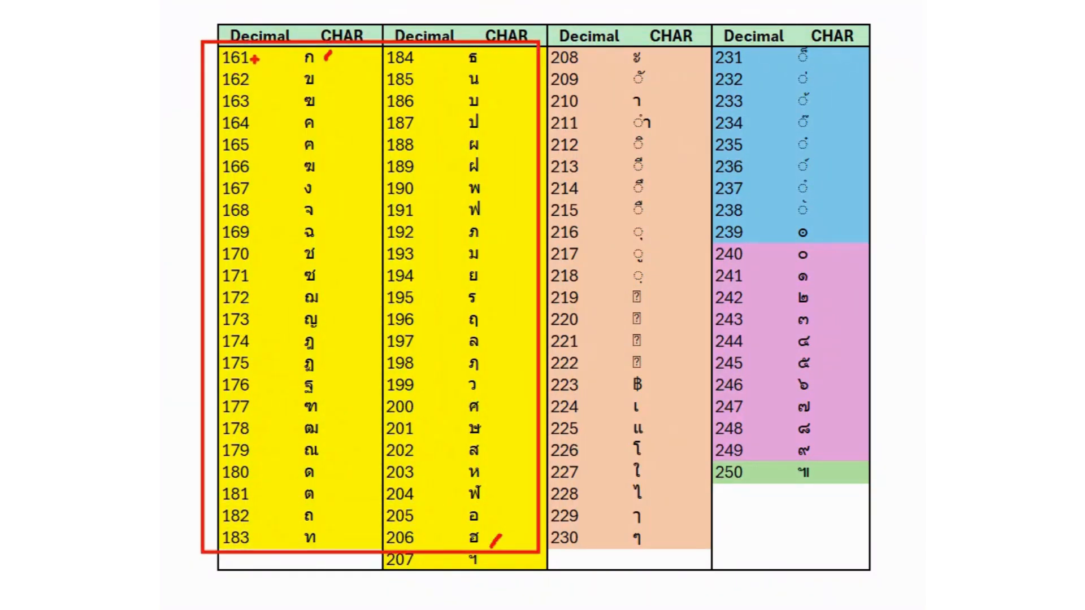
drag(255, 59, 270, 54)
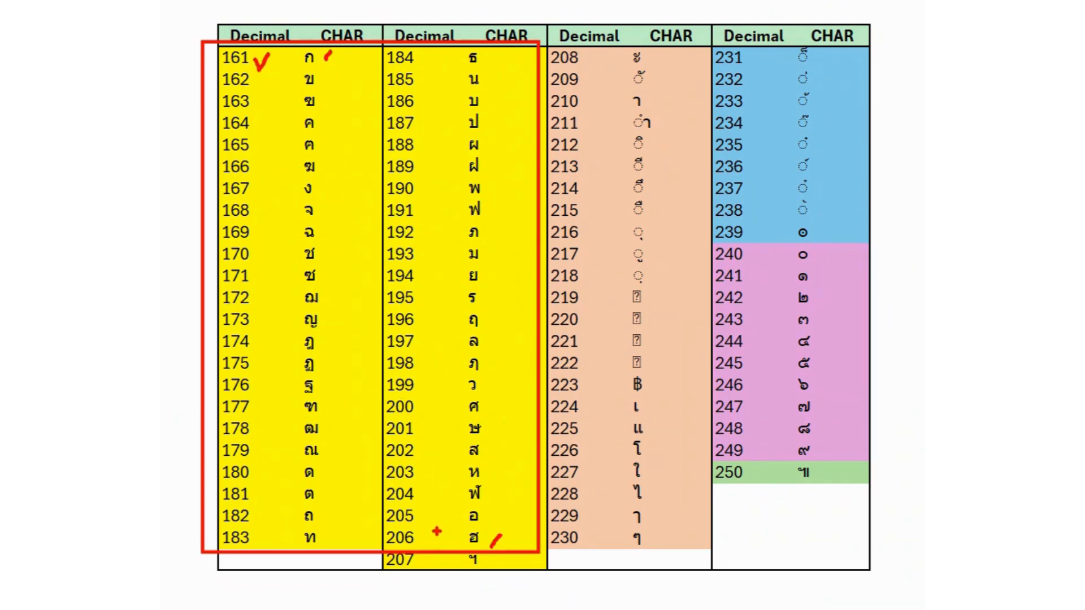